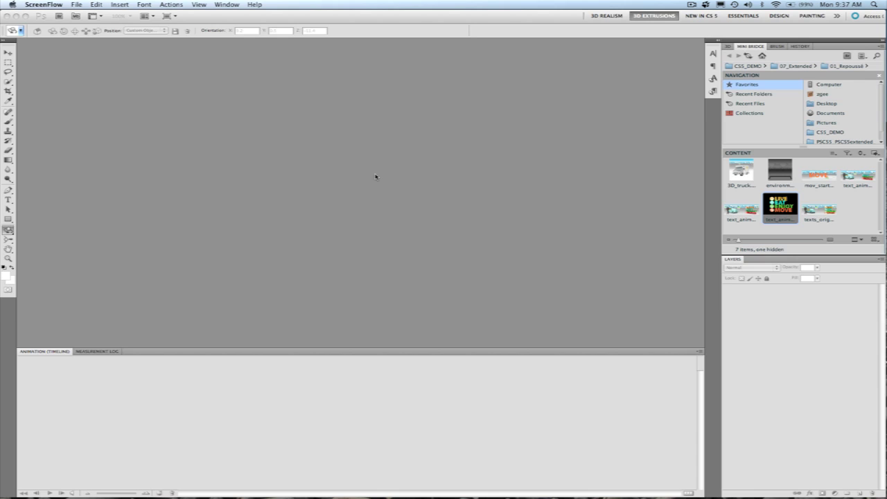
Activate Photoshop and select a text animation file in the 01_Repoussé Mini Bridge folder
{"action": "left_click", "coordinate": [797, 198]}
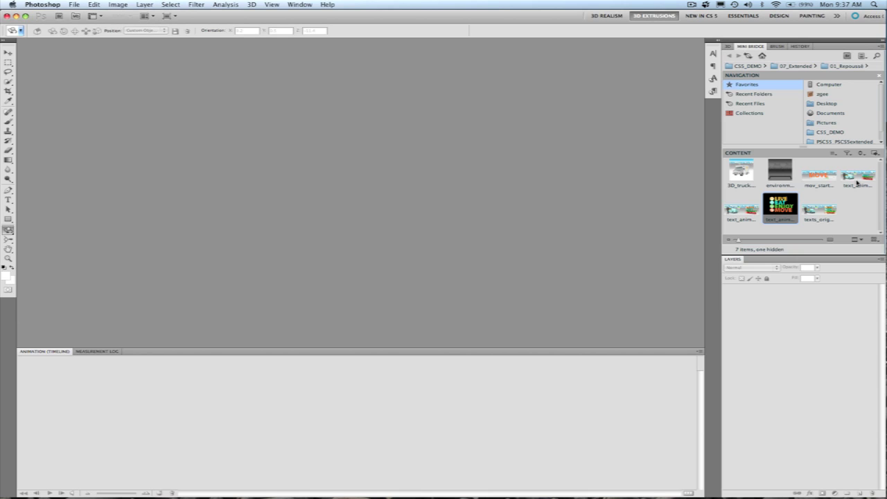
{"action": "left_click", "coordinate": [859, 179]}
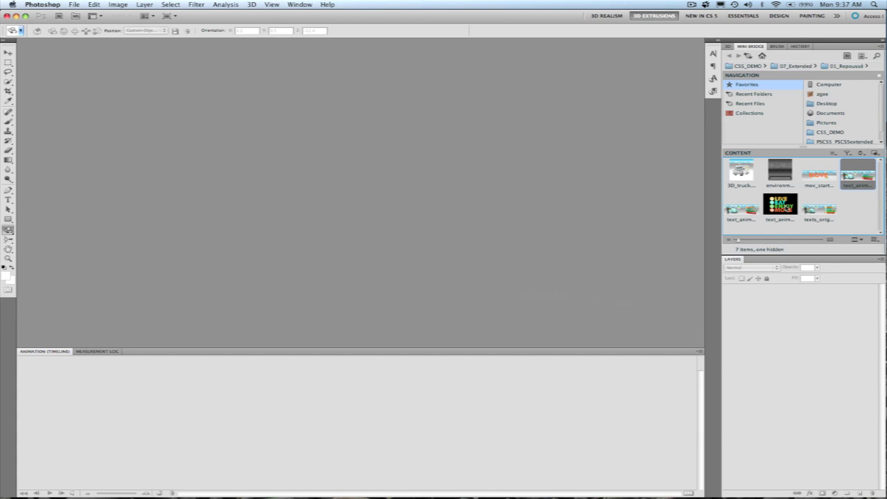
Open text_animation_original.psd, toggle its icon and text layer visibility, and collapse the icons group
{"action": "left_click_drag", "start_coordinate": [775, 208], "coordinate": [408, 289]}
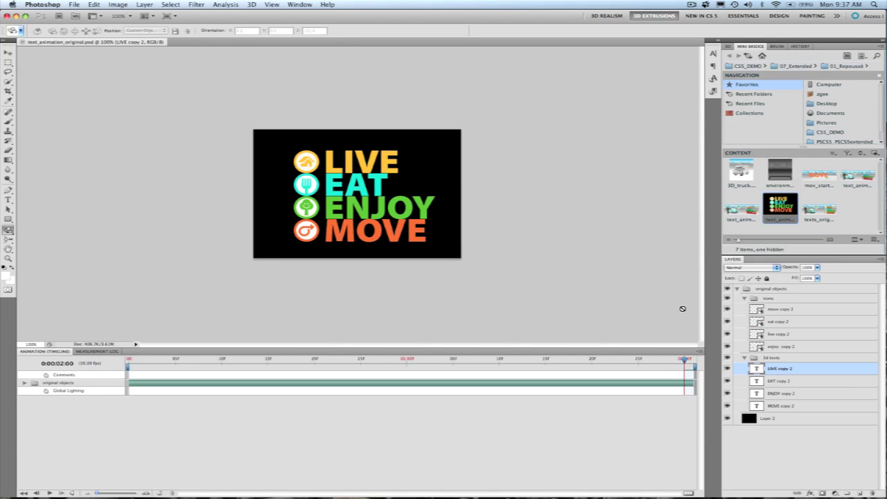
{"action": "left_click", "coordinate": [727, 310]}
{"action": "left_click_drag", "start_coordinate": [727, 320], "coordinate": [727, 335]}
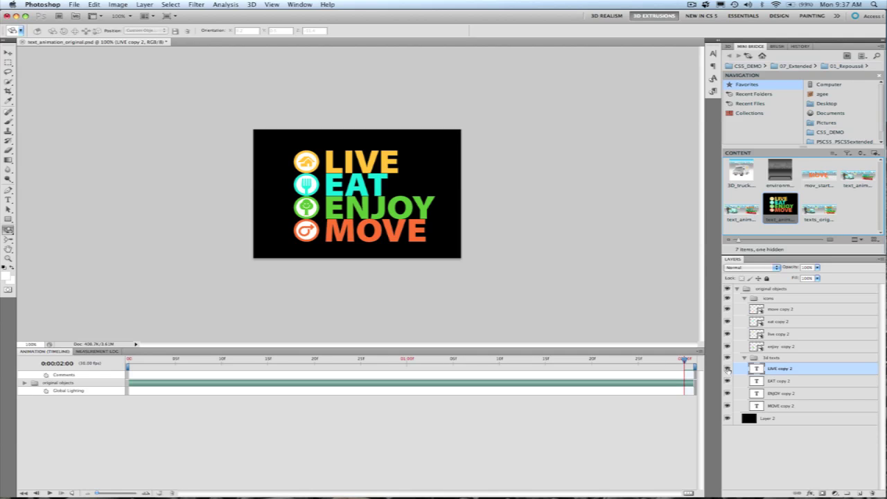
{"action": "mouse_move", "coordinate": [727, 369]}
{"action": "left_mouse_down"}
{"action": "mouse_move", "coordinate": [732, 398]}
{"action": "mouse_move", "coordinate": [728, 375]}
{"action": "left_mouse_up"}
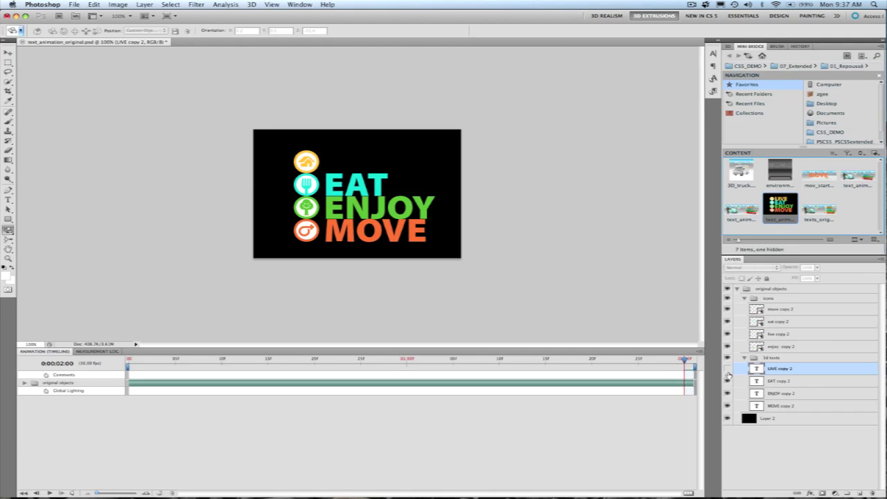
{"action": "left_click", "coordinate": [728, 369]}
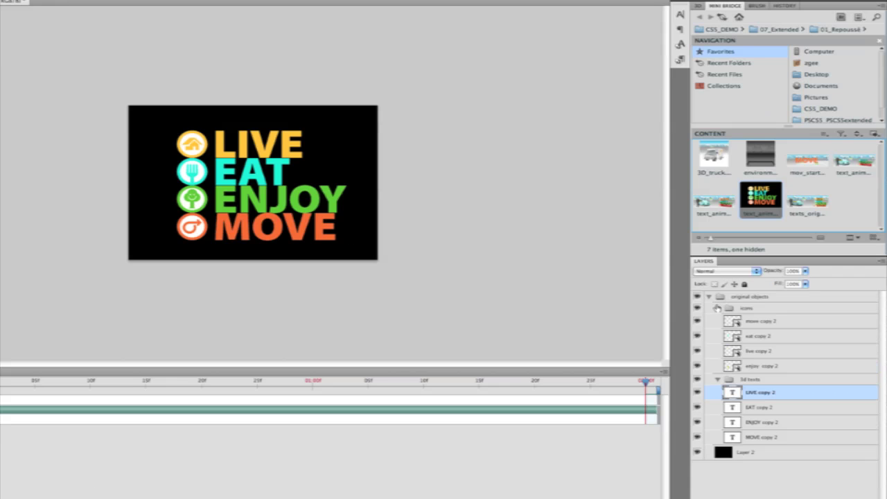
{"action": "left_click", "coordinate": [717, 309]}
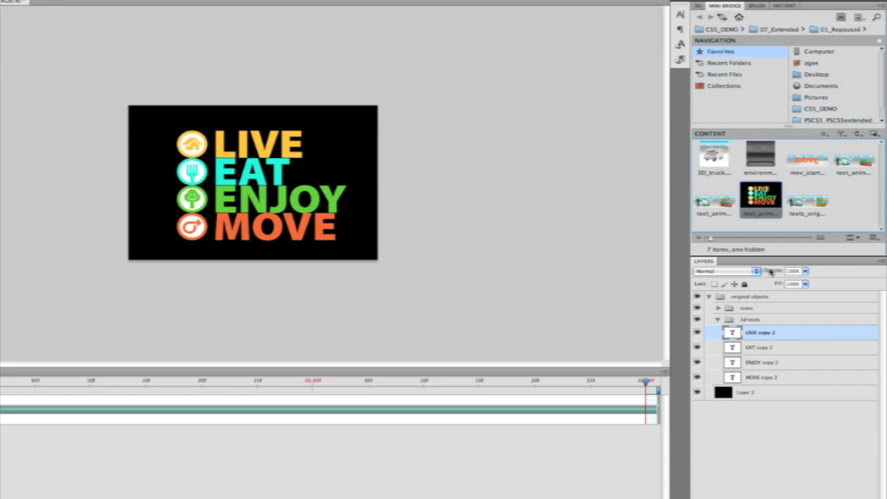
Create a 3D Repoussé object from the selected LIVE copy 2 text layer
{"action": "left_click", "coordinate": [699, 6]}
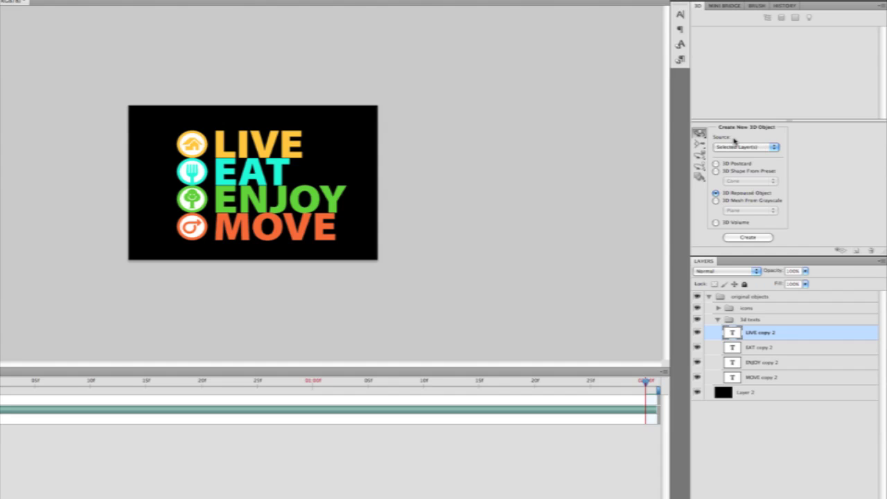
{"action": "left_click", "coordinate": [775, 147]}
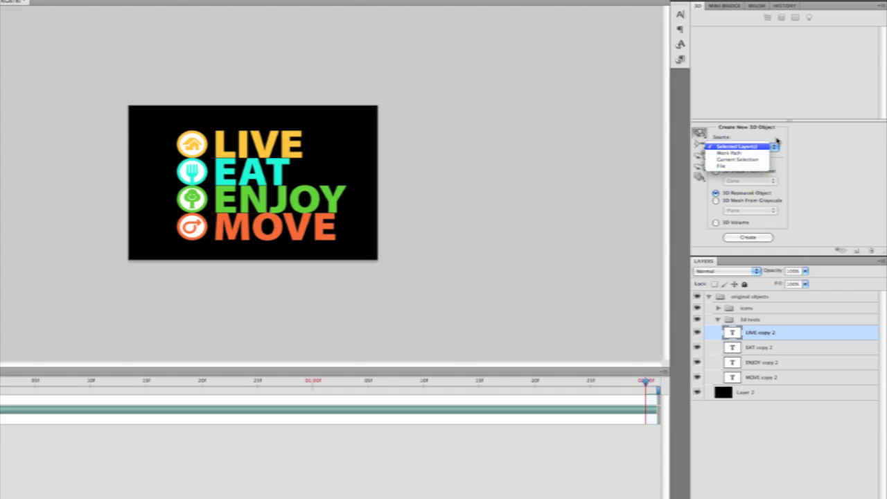
{"action": "left_click", "coordinate": [740, 147]}
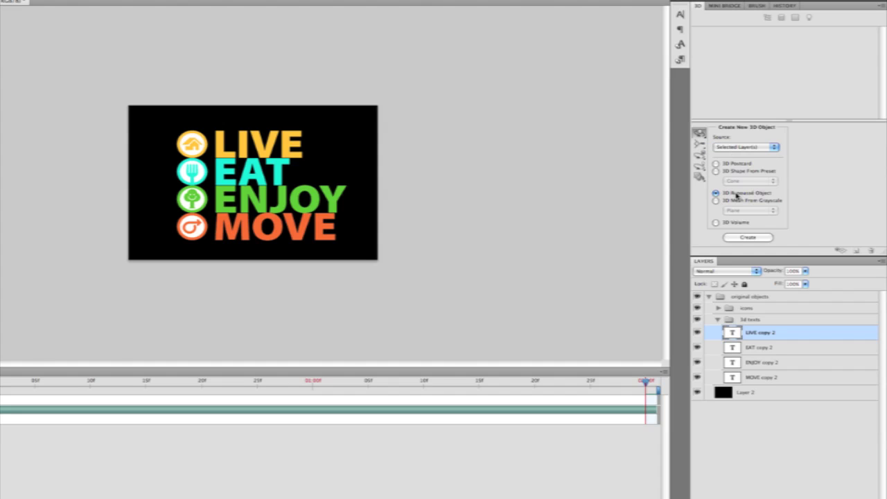
{"action": "left_click", "coordinate": [755, 239]}
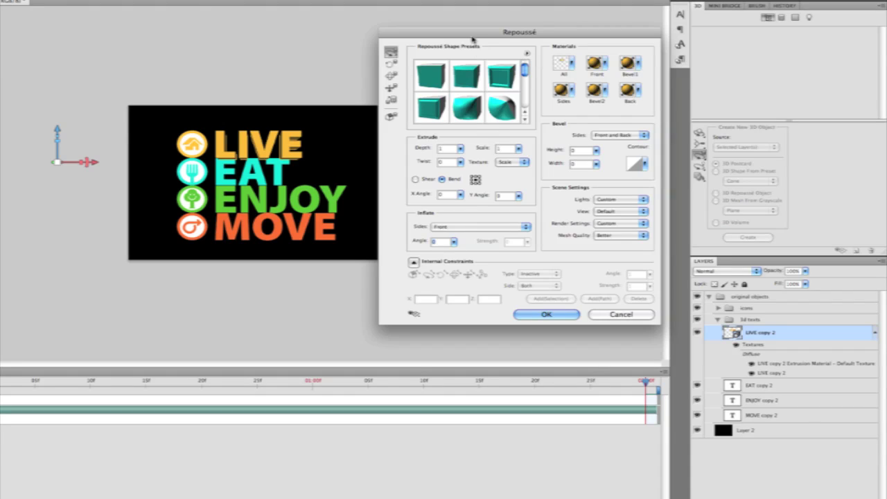
Give the LIVE extrusion about 1.8 depth, 0.48 scale and a 334° twist, turned to face front
{"action": "left_click_drag", "start_coordinate": [474, 36], "coordinate": [476, 30]}
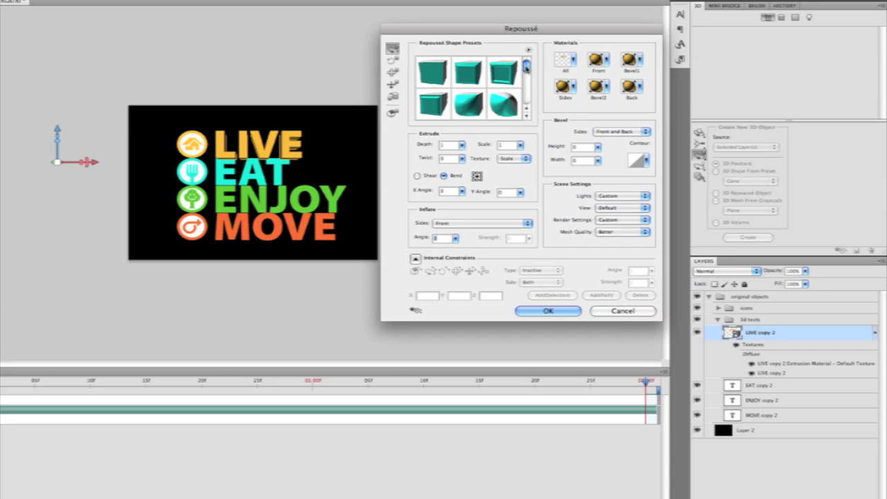
{"action": "mouse_move", "coordinate": [525, 66]}
{"action": "left_mouse_down"}
{"action": "mouse_move", "coordinate": [526, 75]}
{"action": "mouse_move", "coordinate": [530, 65]}
{"action": "left_mouse_up"}
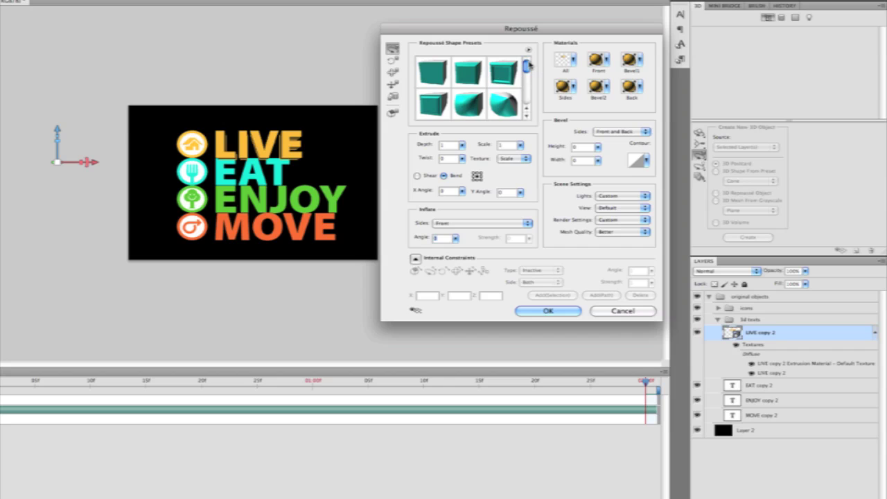
{"action": "scroll", "coordinate": [530, 63], "scroll_direction": "down", "scroll_amount": 2}
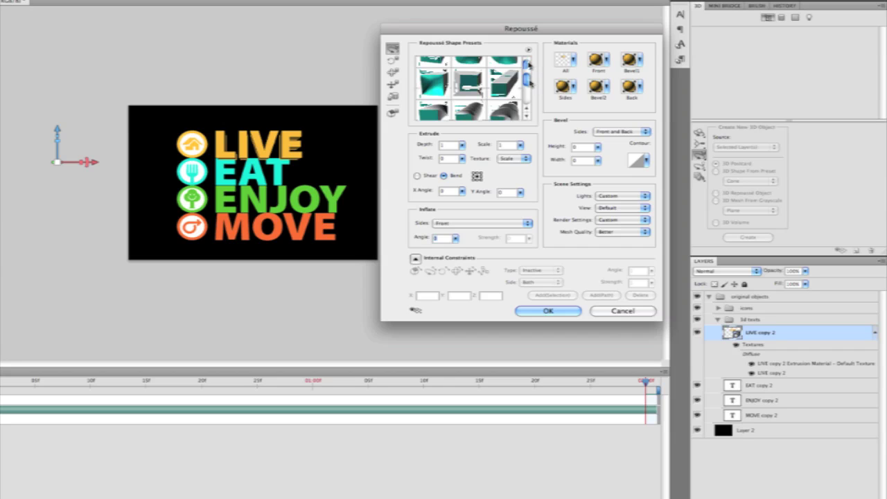
{"action": "scroll", "coordinate": [529, 64], "scroll_direction": "up", "scroll_amount": 2}
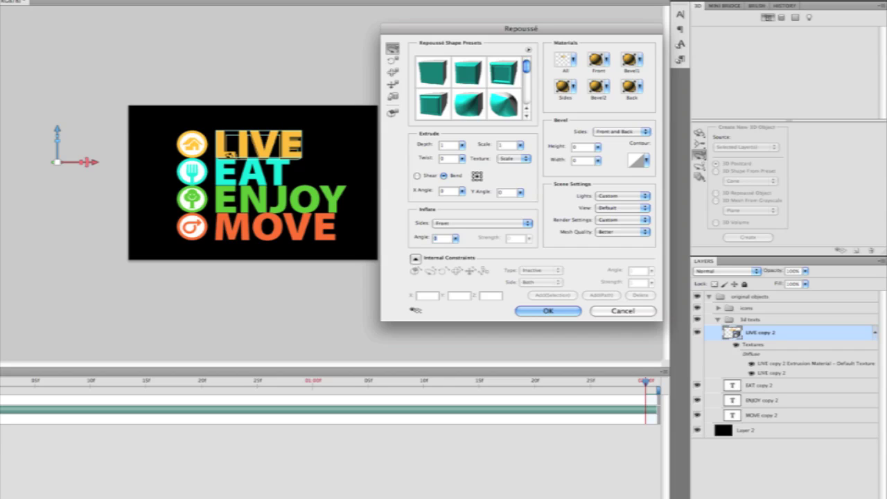
{"action": "left_click_drag", "start_coordinate": [225, 154], "coordinate": [258, 162]}
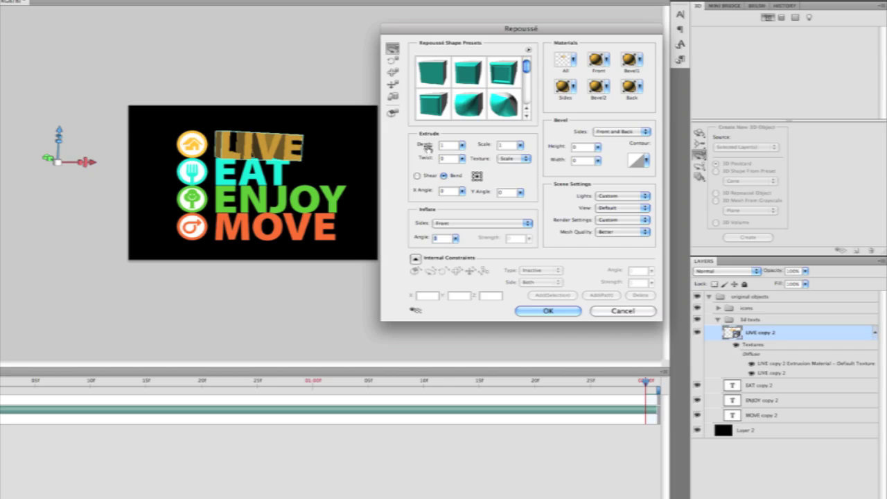
{"action": "left_click_drag", "start_coordinate": [428, 148], "coordinate": [348, 164]}
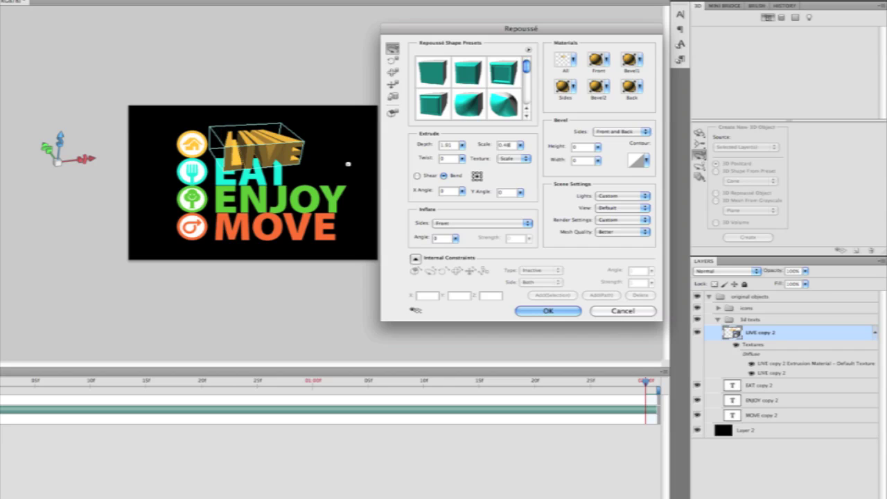
{"action": "left_click", "coordinate": [461, 159]}
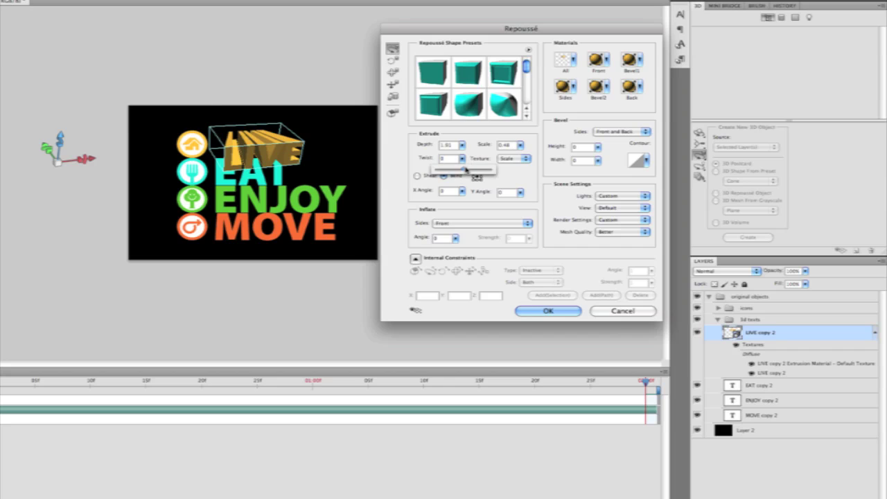
{"action": "left_click_drag", "start_coordinate": [465, 170], "coordinate": [489, 170]}
{"action": "left_click_drag", "start_coordinate": [253, 177], "coordinate": [388, 132]}
{"action": "left_click", "coordinate": [433, 146]}
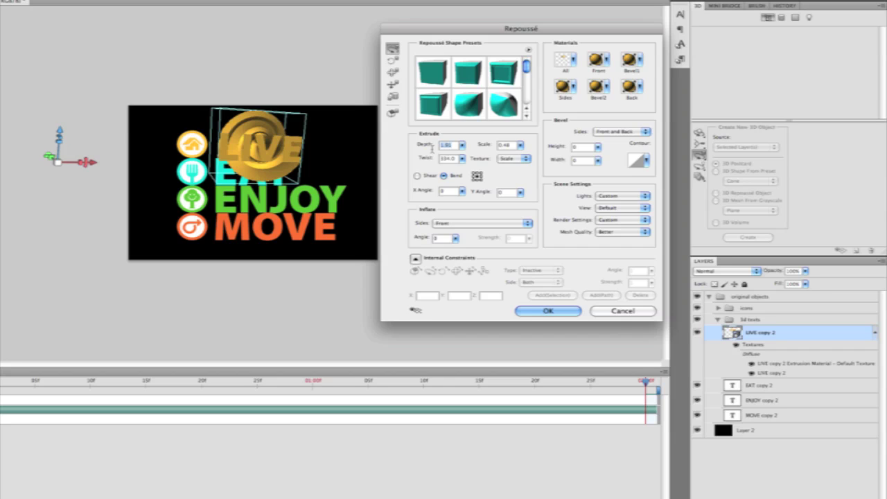
Reset LIVE to a straight extrusion and set its Bend X Angle to 2.5
{"action": "left_click", "coordinate": [434, 104]}
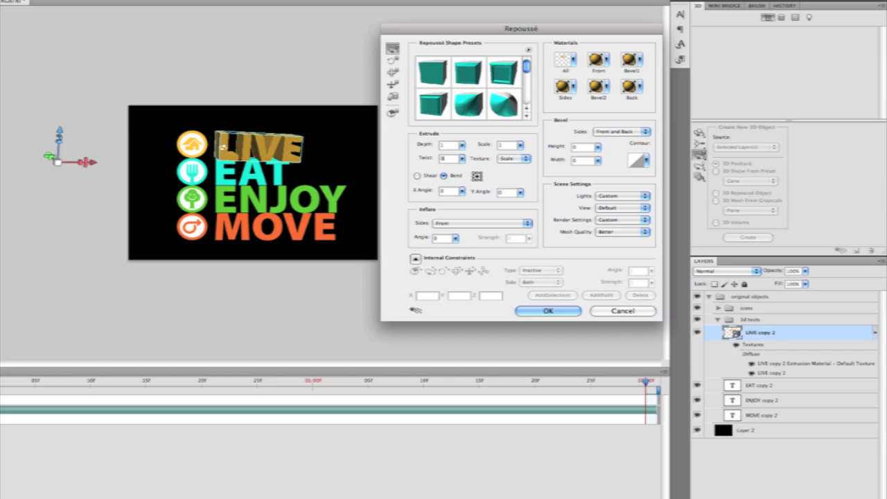
{"action": "left_click_drag", "start_coordinate": [223, 148], "coordinate": [418, 177]}
{"action": "left_click", "coordinate": [417, 176]}
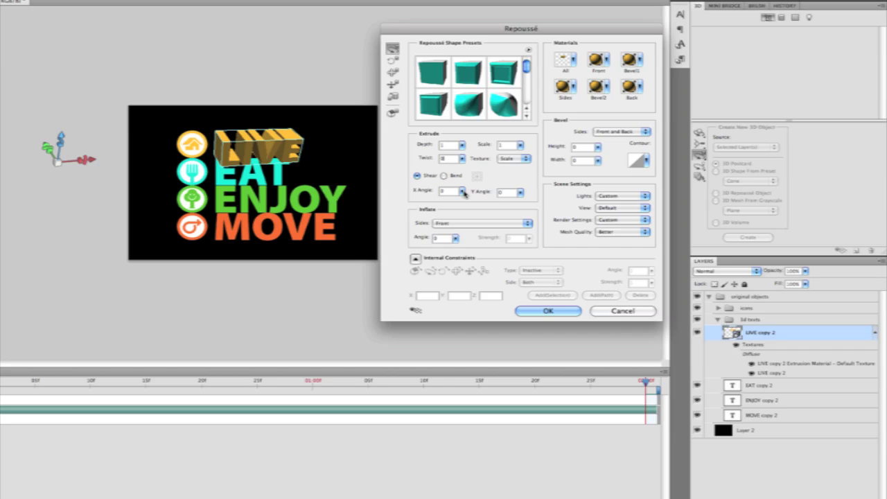
{"action": "left_click", "coordinate": [462, 192]}
{"action": "left_click_drag", "start_coordinate": [466, 202], "coordinate": [464, 202]}
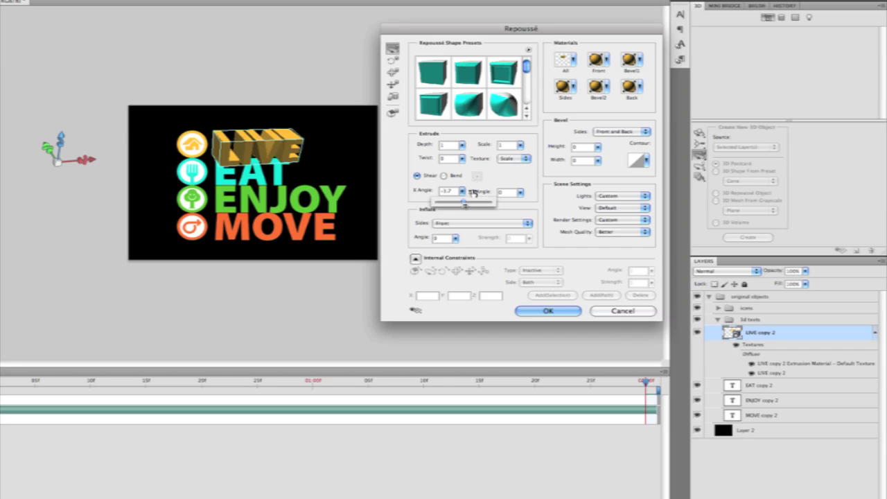
{"action": "left_click", "coordinate": [444, 176]}
{"action": "left_click", "coordinate": [445, 176]}
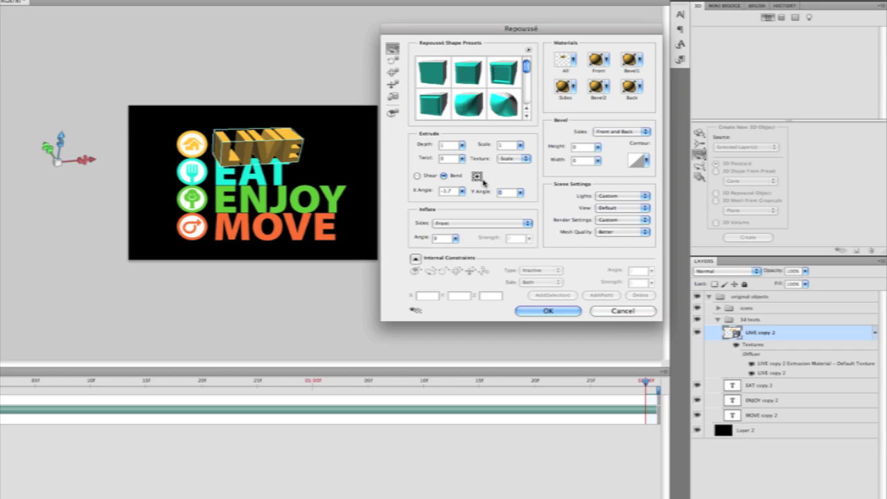
{"action": "left_click", "coordinate": [477, 176]}
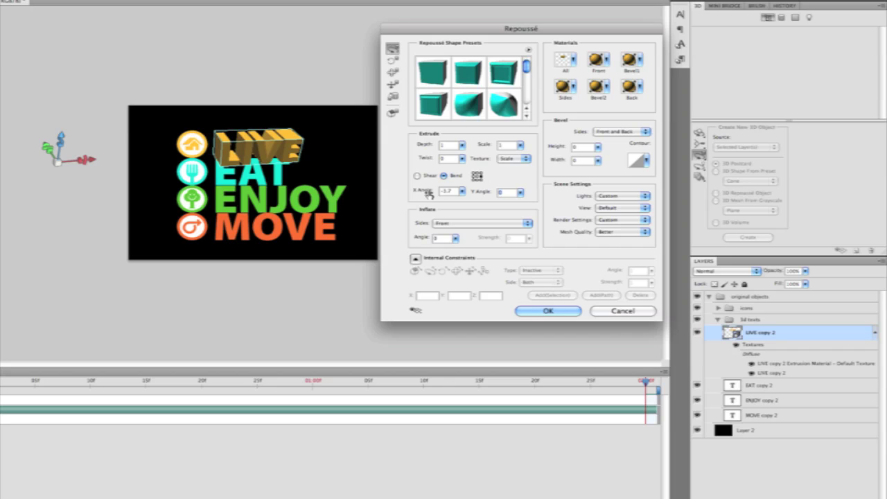
{"action": "left_click_drag", "start_coordinate": [429, 195], "coordinate": [450, 188]}
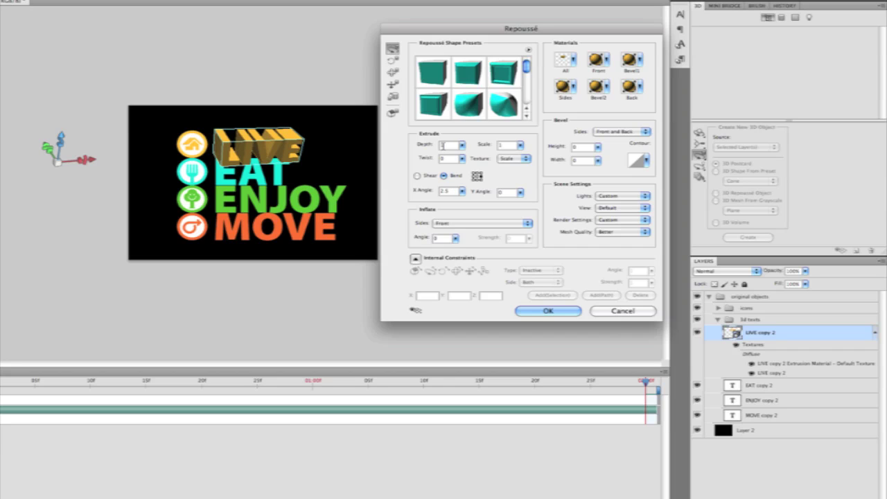
Reduce the extrusion depth to 0.68, rotate LIVE to face straight on, and confirm Repoussé
{"action": "left_click_drag", "start_coordinate": [431, 147], "coordinate": [289, 139]}
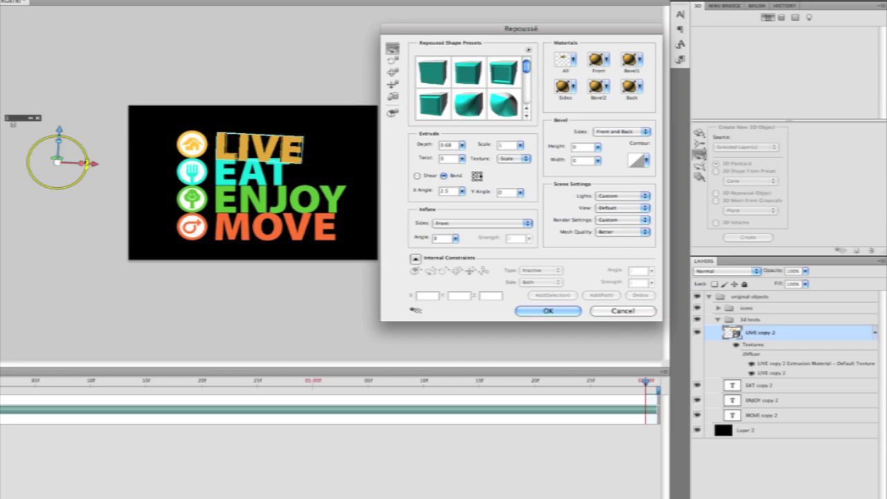
{"action": "mouse_move", "coordinate": [86, 165]}
{"action": "left_mouse_down"}
{"action": "mouse_move", "coordinate": [84, 148]}
{"action": "mouse_move", "coordinate": [86, 163]}
{"action": "left_mouse_up"}
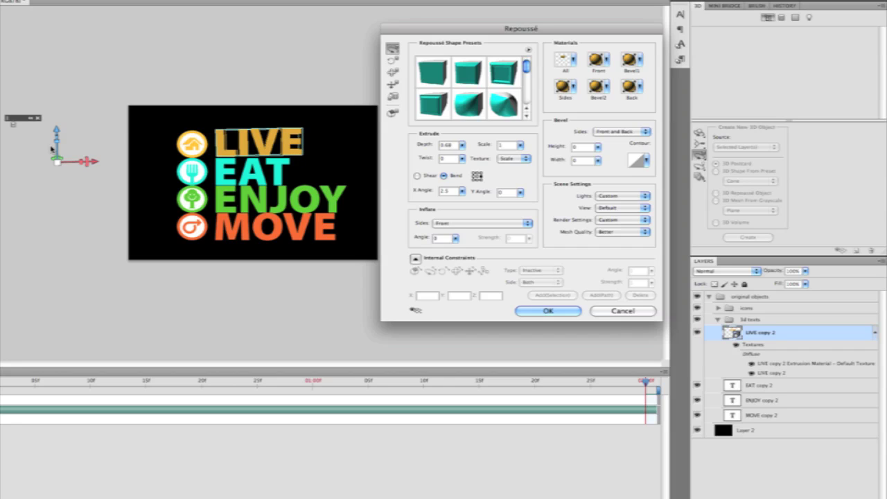
{"action": "left_click_drag", "start_coordinate": [94, 162], "coordinate": [115, 167]}
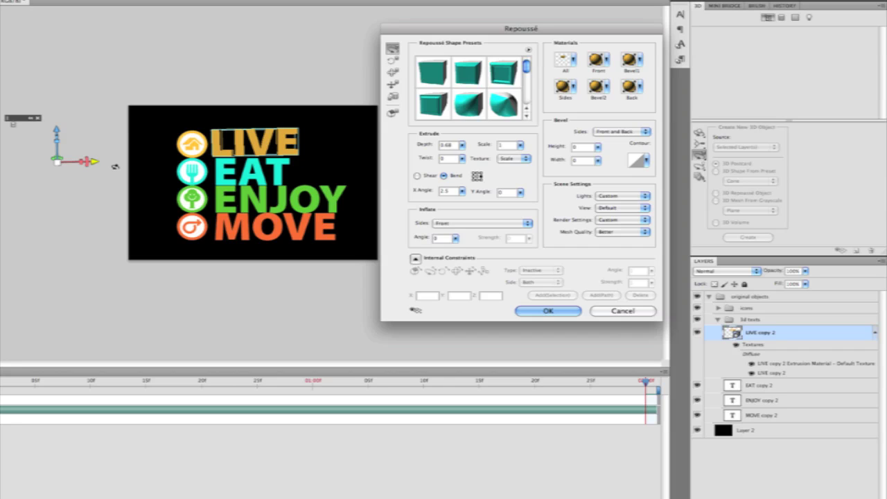
{"action": "left_click", "coordinate": [548, 311]}
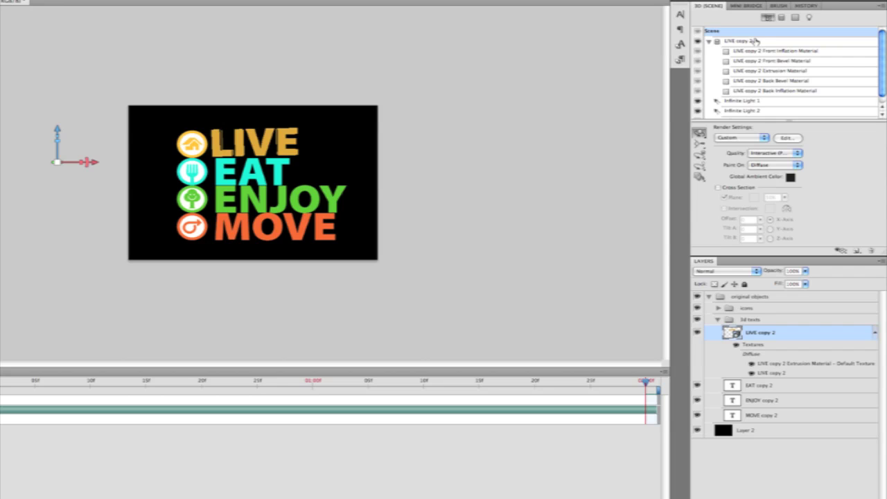
Set the LIVE front material's diffuse colour to bright yellow #fff724
{"action": "left_click", "coordinate": [796, 18]}
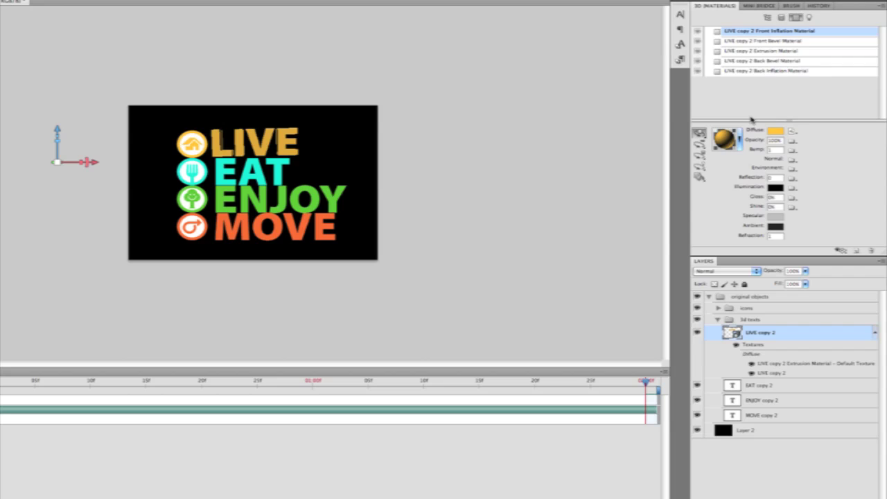
{"action": "left_click", "coordinate": [795, 131]}
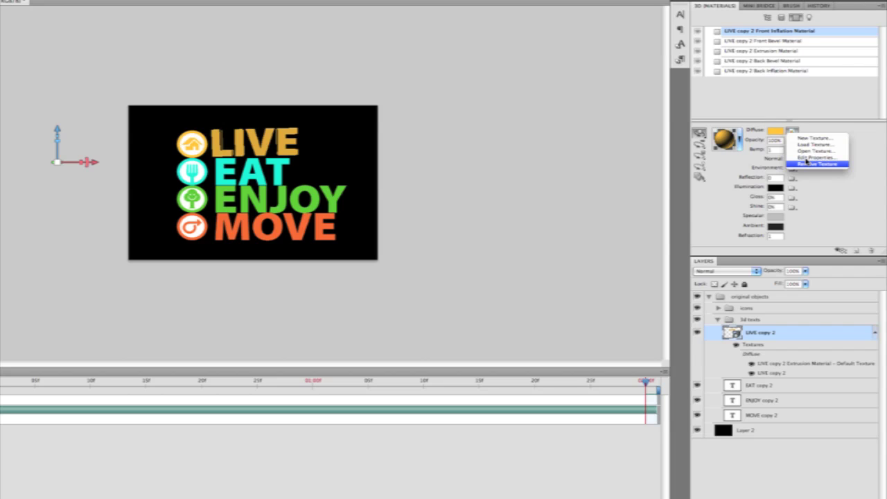
{"action": "left_click", "coordinate": [531, 118]}
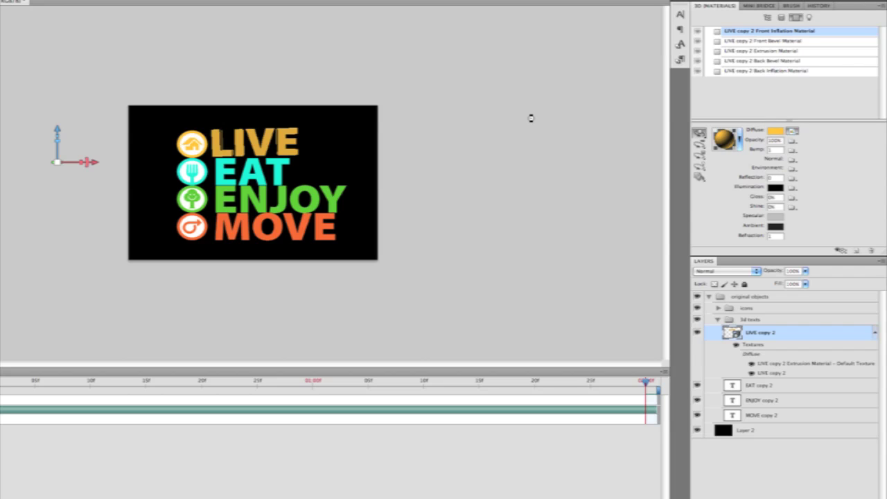
{"action": "left_click", "coordinate": [776, 134]}
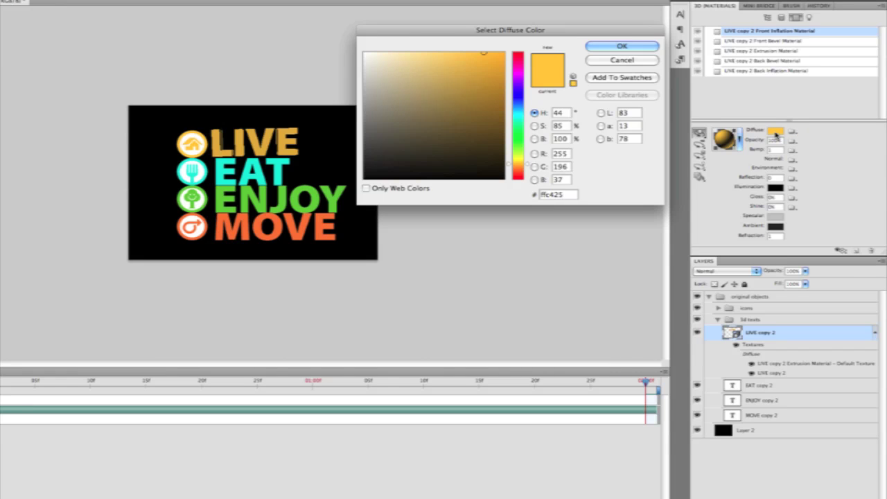
{"action": "left_click_drag", "start_coordinate": [462, 41], "coordinate": [391, 0]}
{"action": "left_click", "coordinate": [415, 16]}
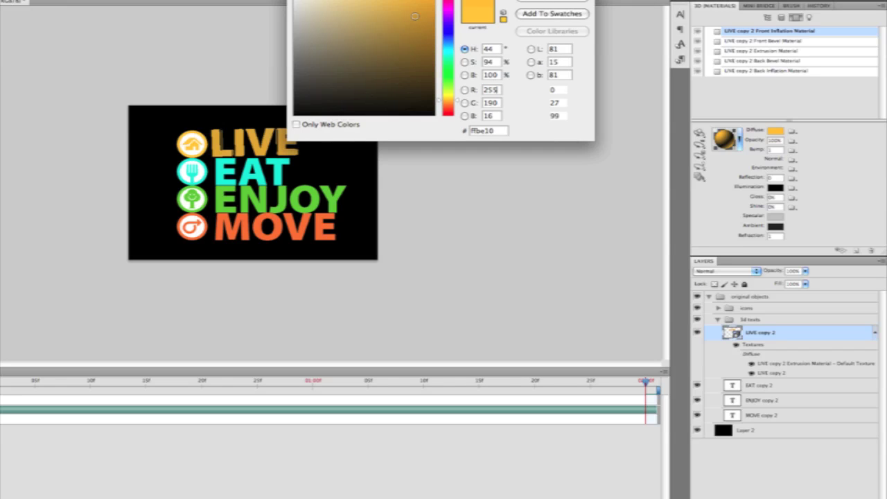
{"action": "left_click", "coordinate": [382, 22]}
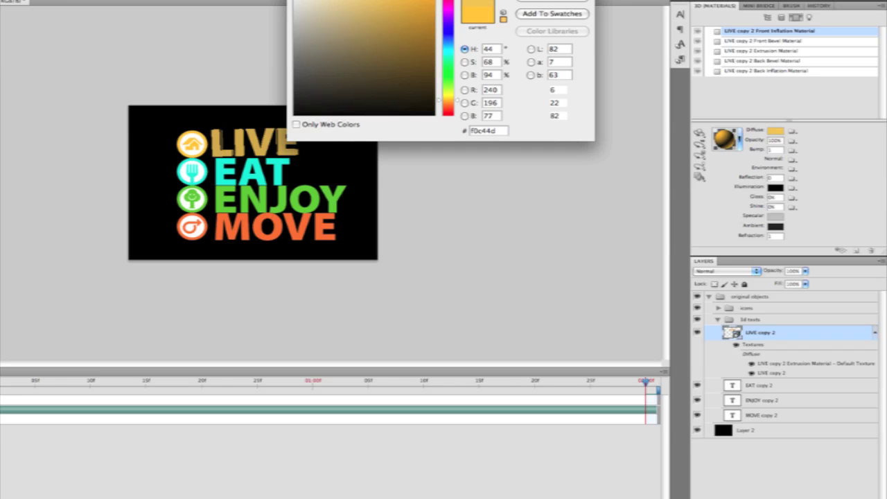
{"action": "mouse_move", "coordinate": [459, 102]}
{"action": "left_mouse_down"}
{"action": "mouse_move", "coordinate": [458, 91]}
{"action": "mouse_move", "coordinate": [457, 101]}
{"action": "left_mouse_up"}
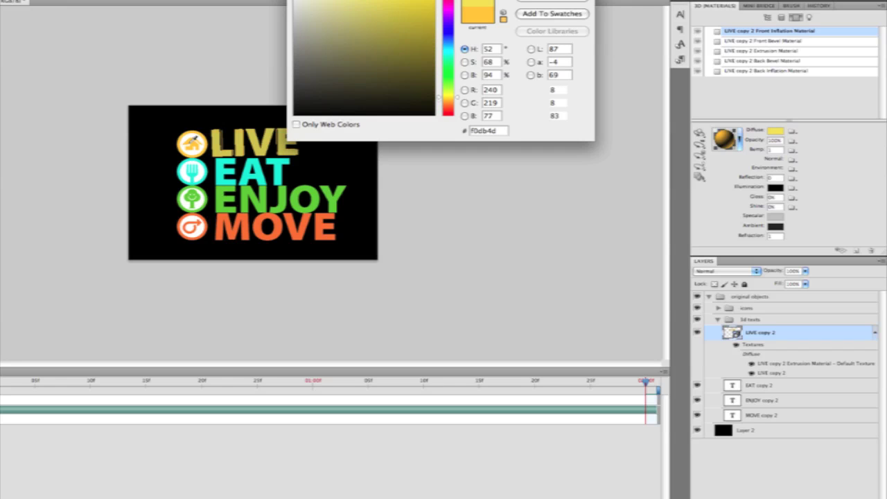
{"action": "left_click", "coordinate": [194, 142]}
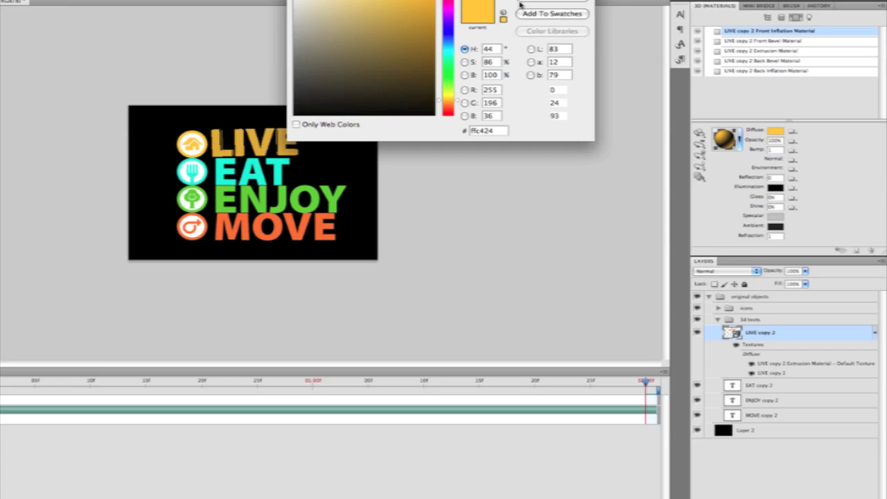
{"action": "left_click_drag", "start_coordinate": [439, 101], "coordinate": [456, 98]}
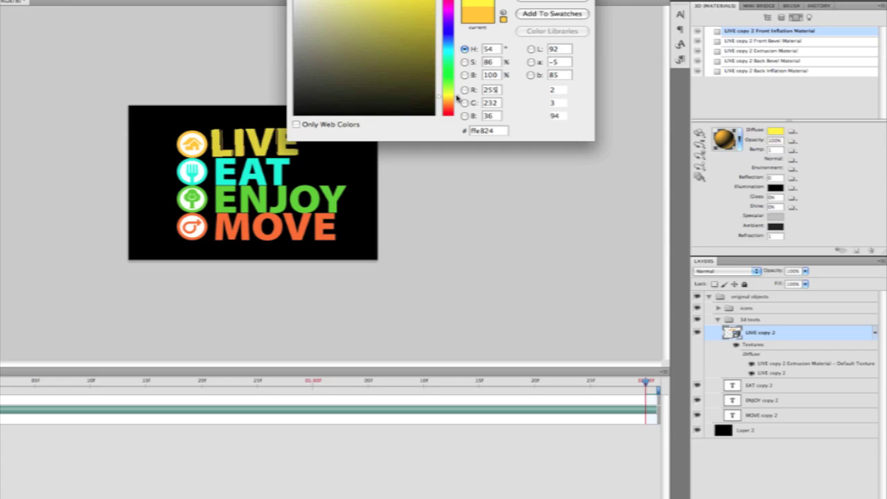
{"action": "left_click_drag", "start_coordinate": [458, 99], "coordinate": [457, 93]}
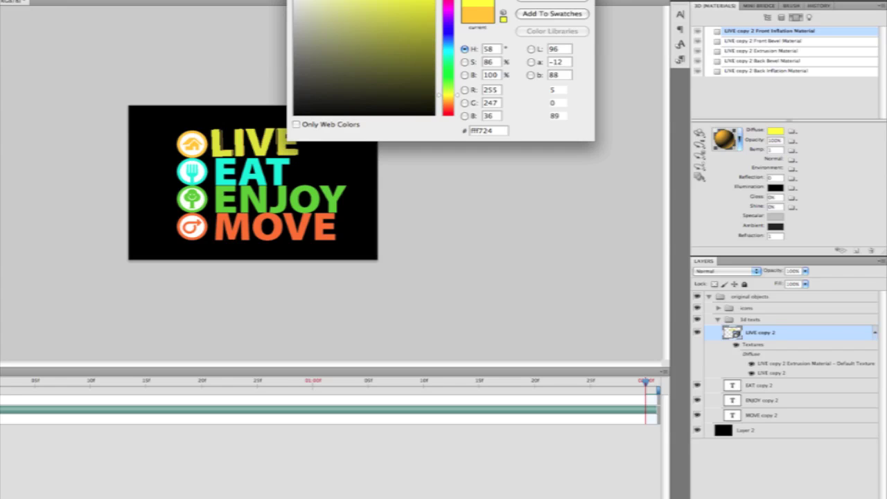
{"action": "key", "text": "Return"}
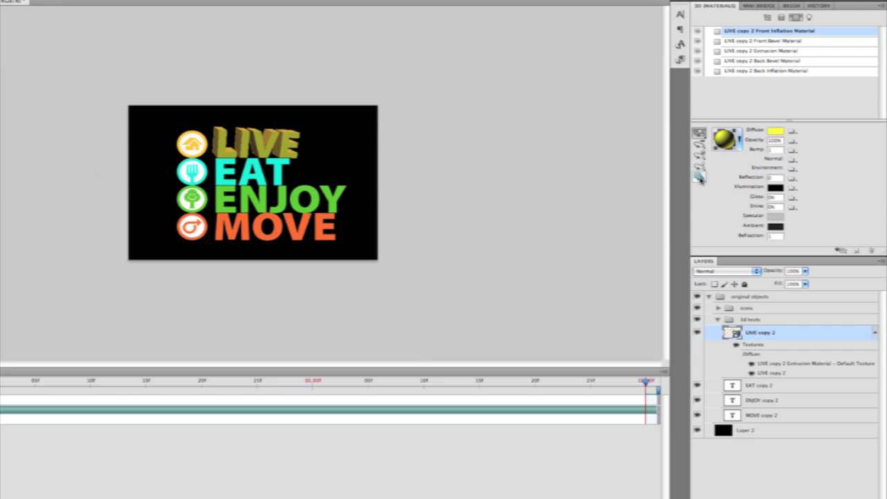
Drop the yellow material onto the whole LIVE word with the 3D Material Drop Tool
{"action": "left_click", "coordinate": [700, 177]}
{"action": "left_click", "coordinate": [722, 175]}
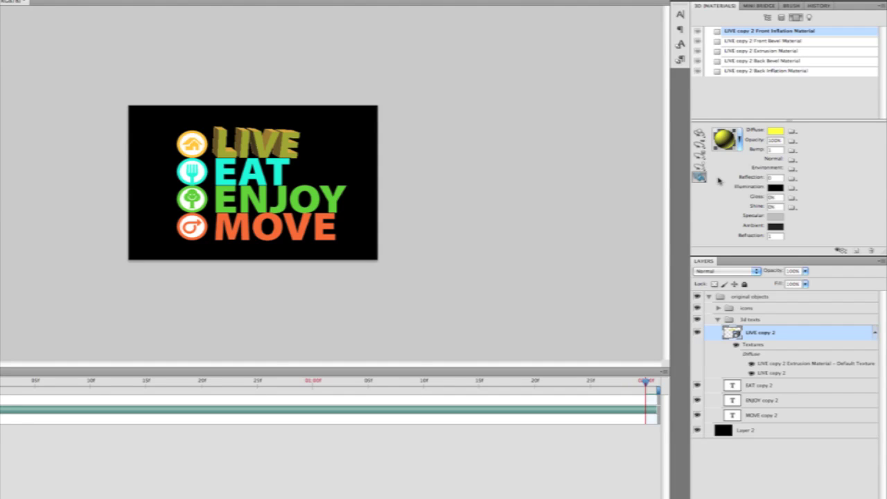
{"action": "left_click", "coordinate": [260, 139]}
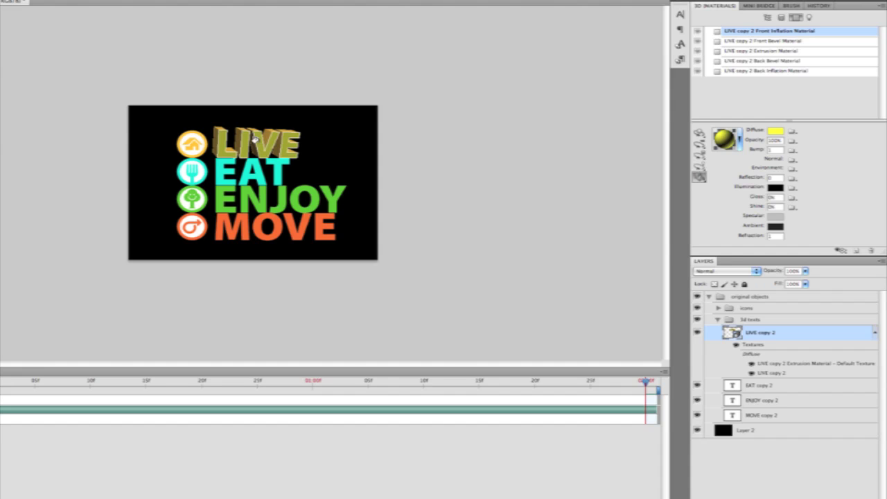
Tilt the 3D LIVE text slightly with the 3D Rotate tool
{"action": "left_click_drag", "start_coordinate": [224, 143], "coordinate": [208, 128]}
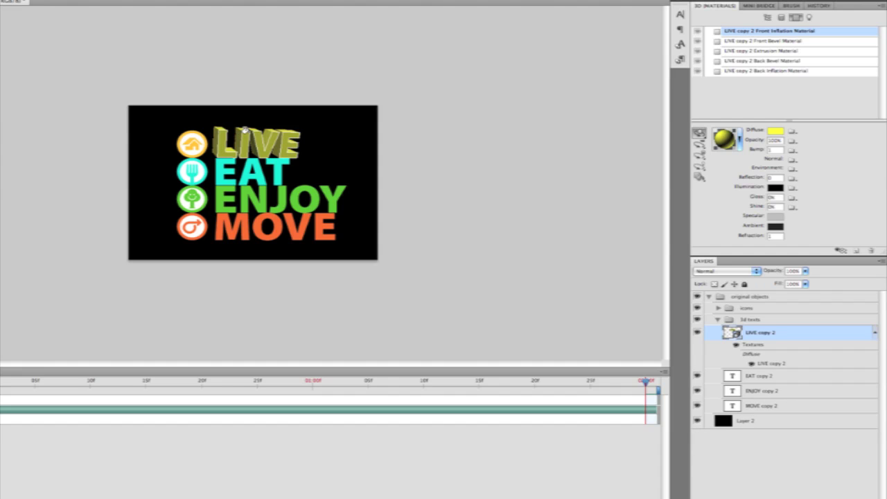
{"action": "key", "text": "k"}
{"action": "left_click_drag", "start_coordinate": [242, 134], "coordinate": [244, 135]}
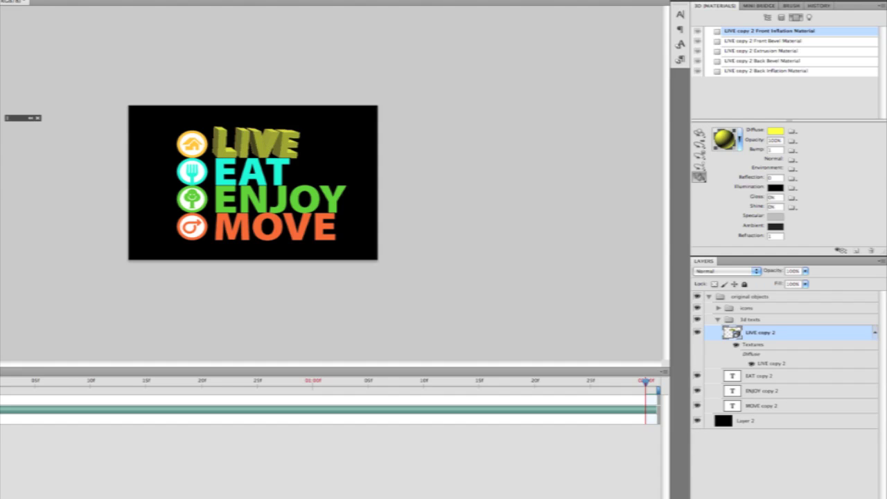
{"action": "key", "text": "k"}
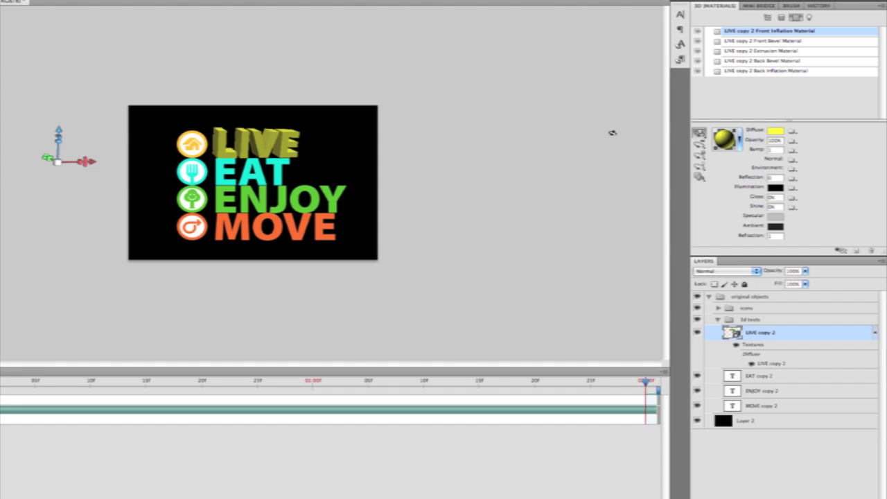
Preview LIVE at Ray Traced Final quality, then return render quality to Interactive (Painting)
{"action": "left_click", "coordinate": [768, 18]}
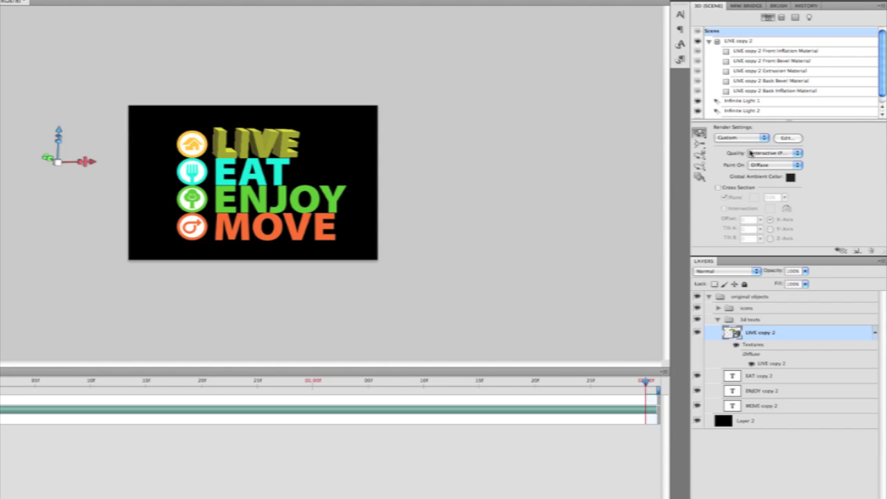
{"action": "left_click", "coordinate": [799, 154]}
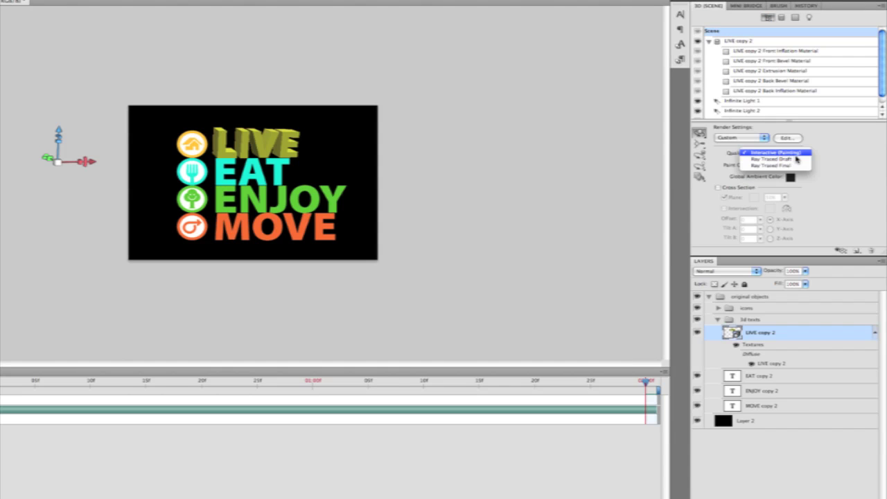
{"action": "left_click", "coordinate": [796, 165]}
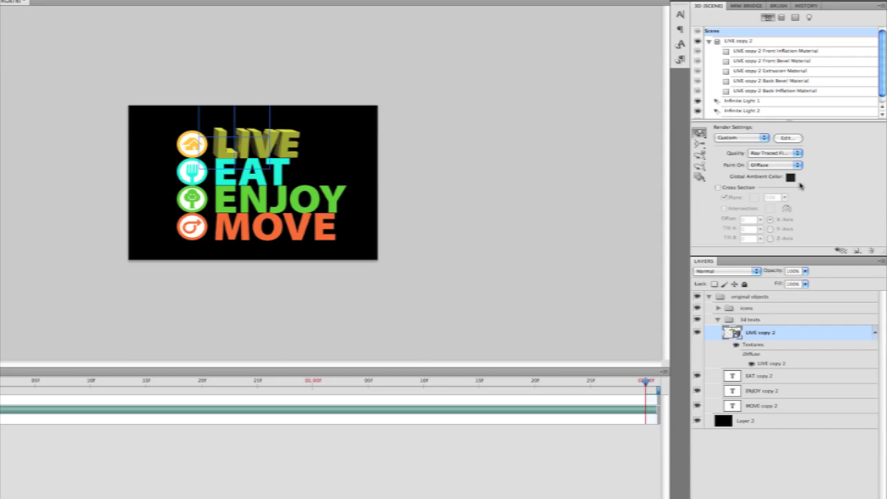
{"action": "left_click", "coordinate": [798, 153]}
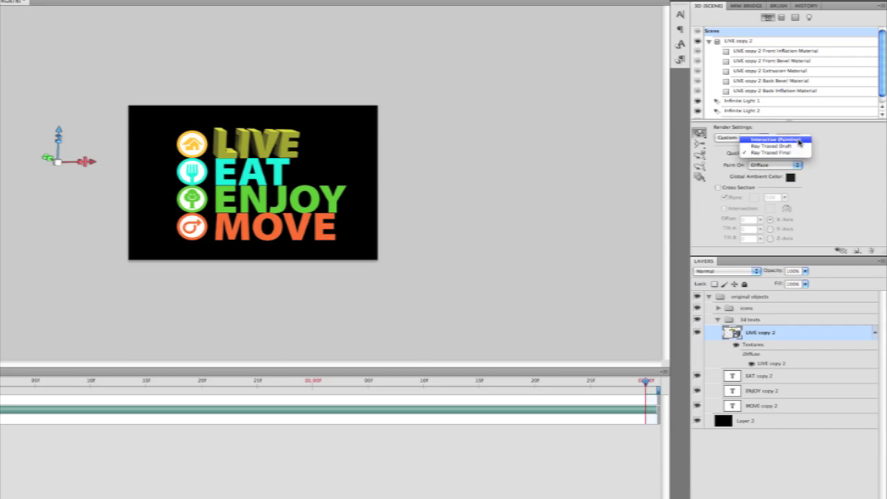
{"action": "left_click", "coordinate": [800, 140]}
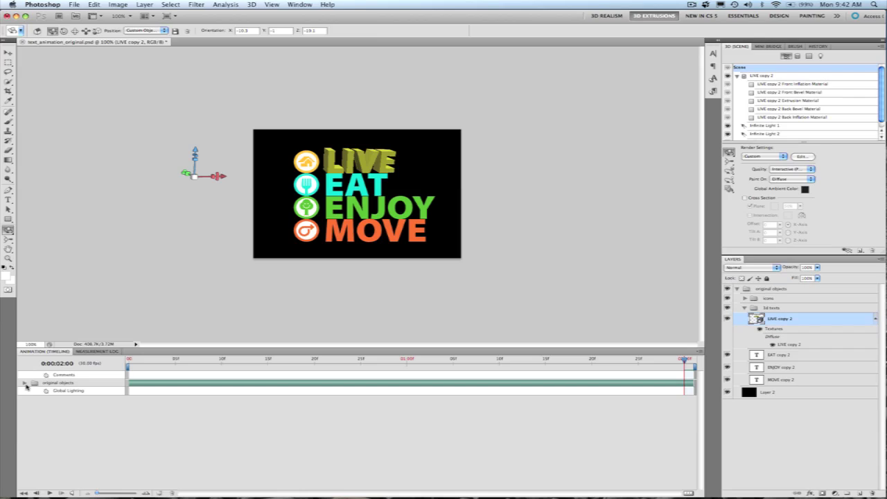
Expand original objects, 3d texts and LIVE copy 2, and start a 3D Object Position keyframe
{"action": "left_click", "coordinate": [24, 383]}
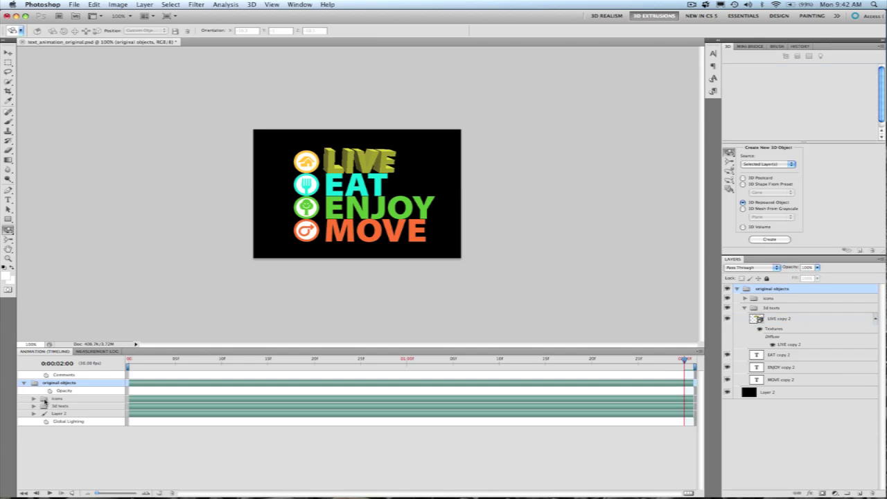
{"action": "left_click", "coordinate": [33, 406]}
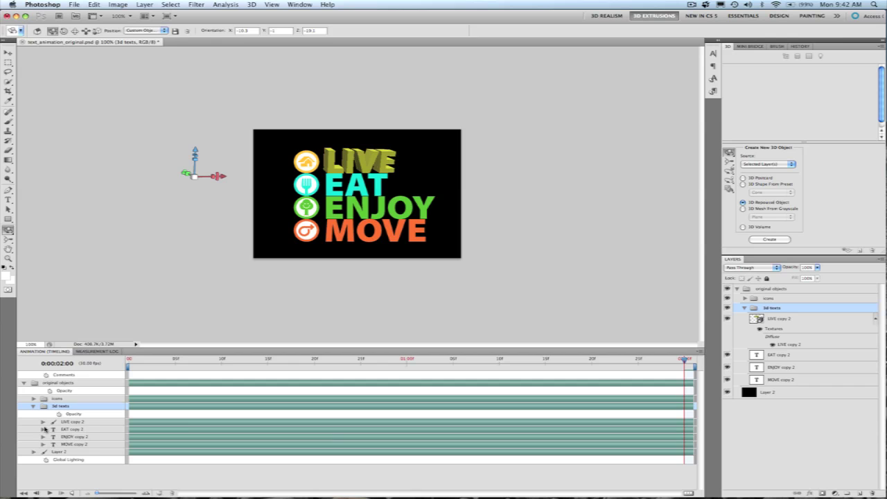
{"action": "left_click", "coordinate": [43, 421]}
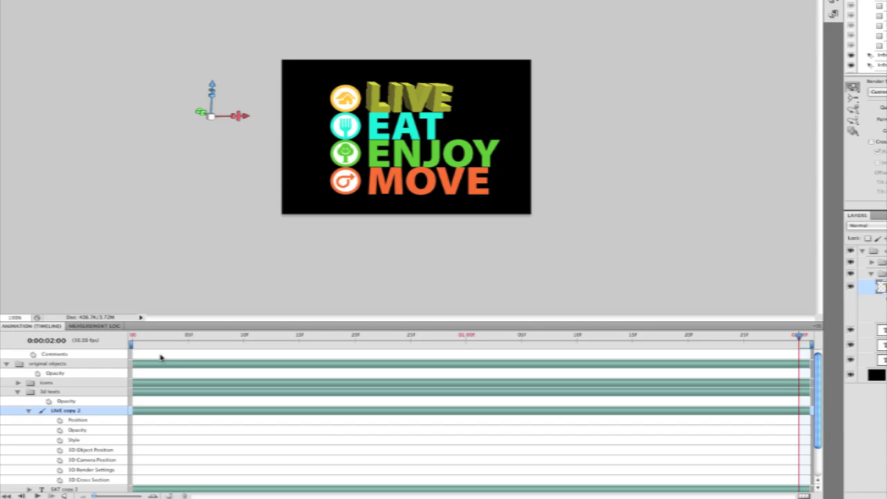
{"action": "mouse_move", "coordinate": [226, 114]}
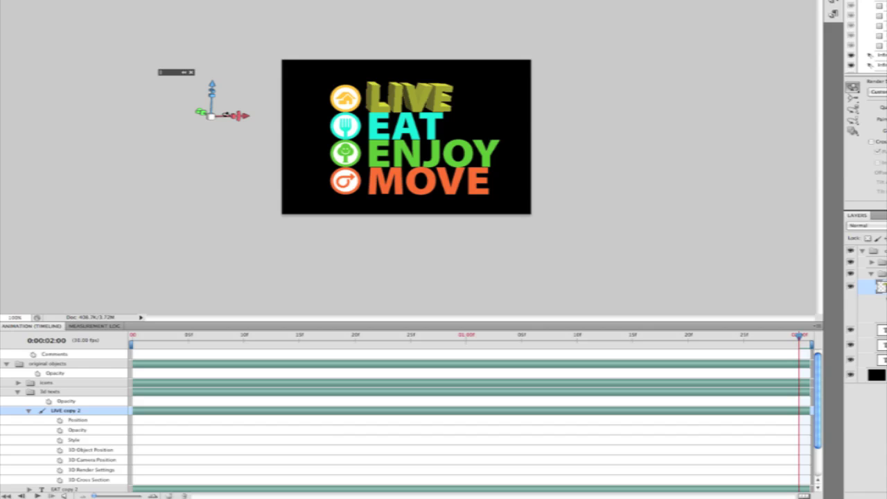
{"action": "left_click", "coordinate": [60, 450]}
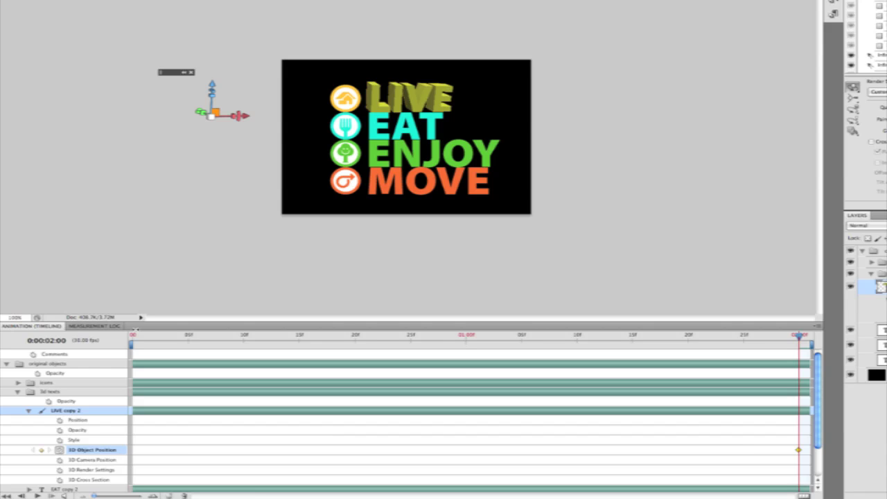
Keyframe LIVE at frame 0 above the canvas, at 10f above EAT, and at 20f up-right
{"action": "left_click_drag", "start_coordinate": [212, 84], "coordinate": [212, 63]}
{"action": "key", "text": "Home"}
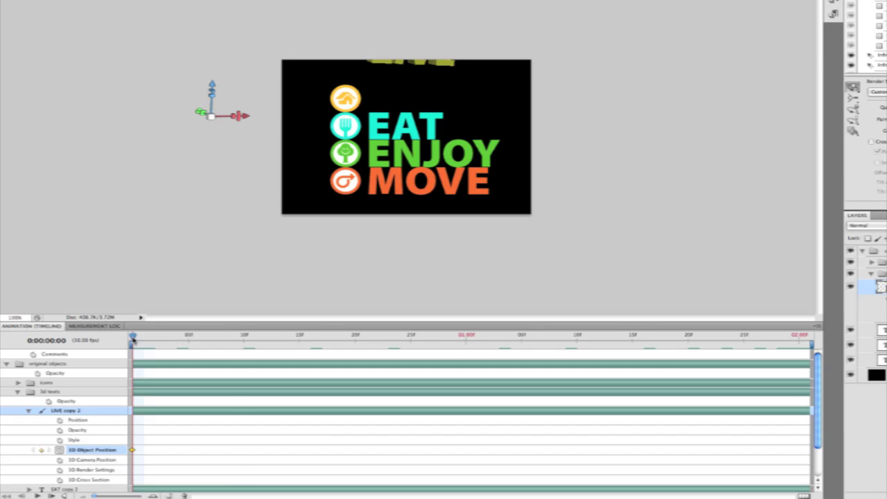
{"action": "left_click_drag", "start_coordinate": [133, 339], "coordinate": [244, 338]}
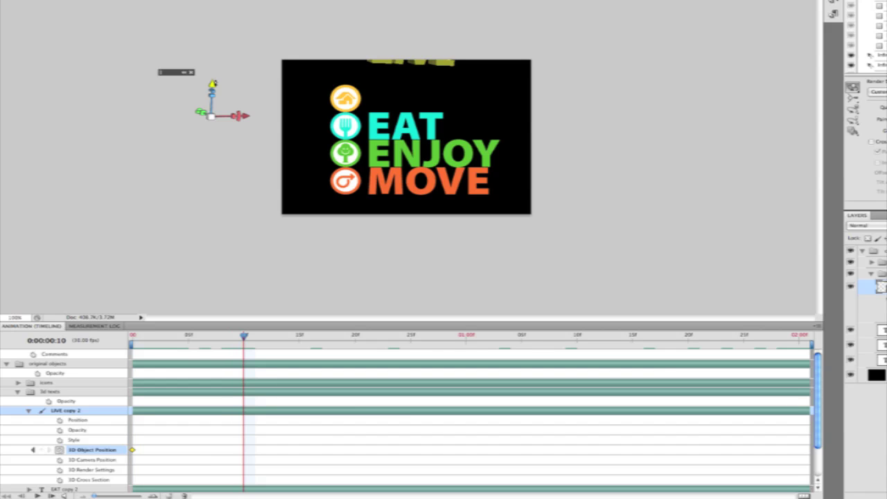
{"action": "left_click_drag", "start_coordinate": [212, 85], "coordinate": [276, 278]}
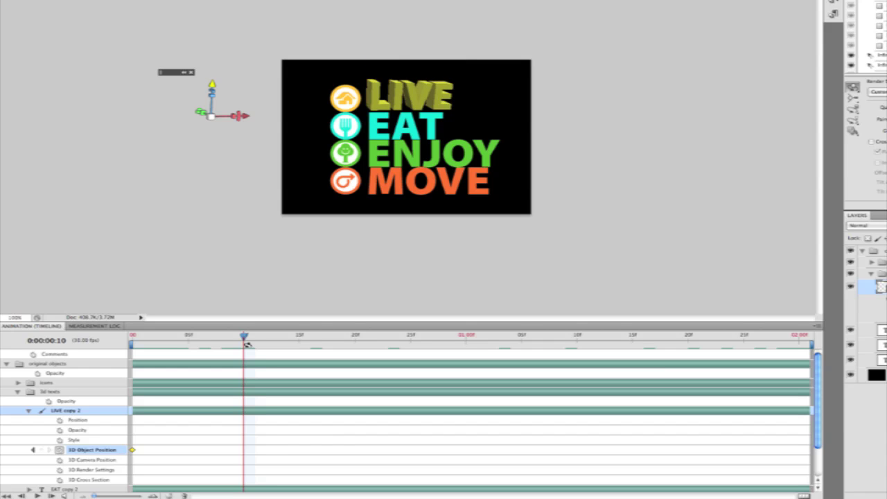
{"action": "left_click_drag", "start_coordinate": [244, 337], "coordinate": [355, 337]}
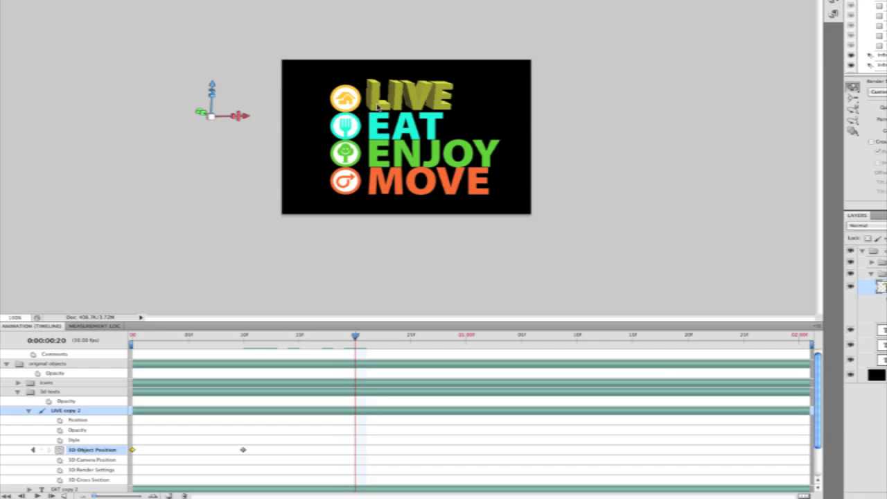
{"action": "left_click_drag", "start_coordinate": [378, 106], "coordinate": [394, 93]}
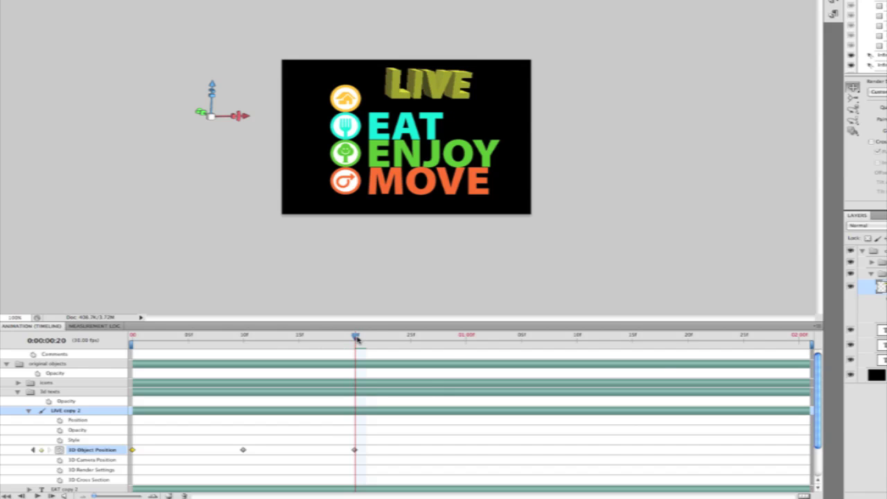
Keyframe LIVE at 1:00 right-down and 1:10 partly off the right edge, then scrub to preview
{"action": "left_click_drag", "start_coordinate": [356, 337], "coordinate": [452, 339]}
{"action": "left_click", "coordinate": [466, 336]}
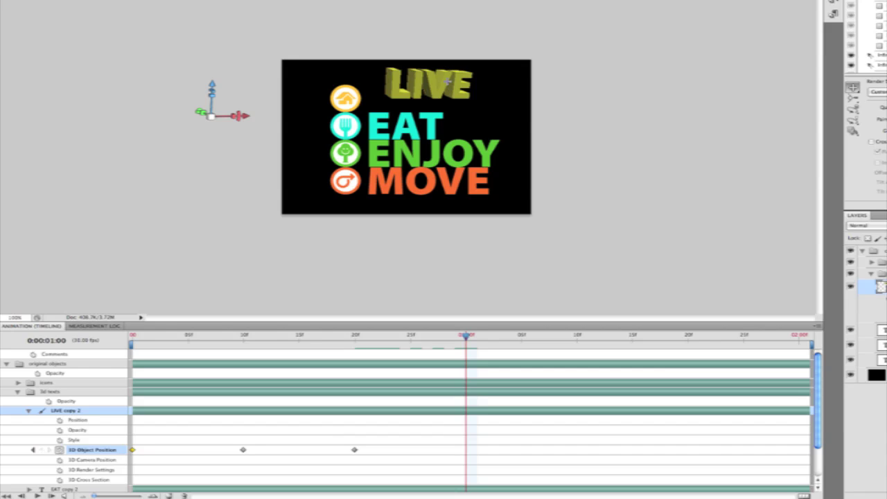
{"action": "left_click_drag", "start_coordinate": [447, 81], "coordinate": [459, 86]}
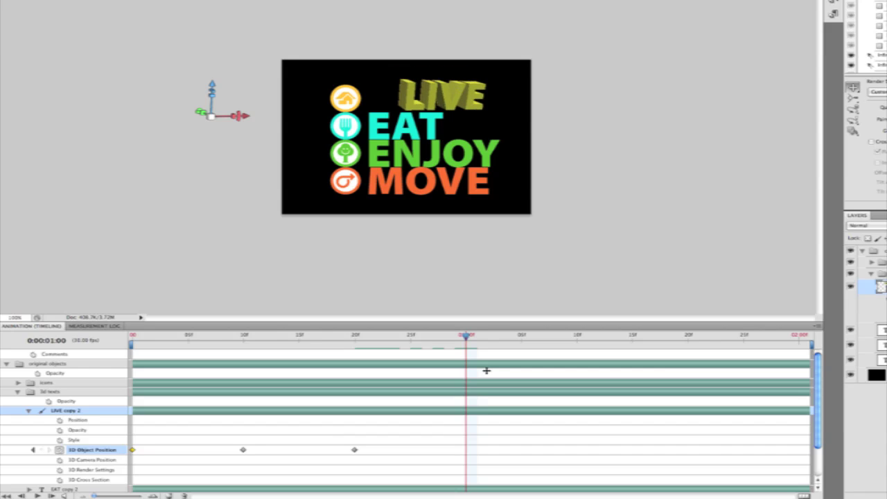
{"action": "left_click_drag", "start_coordinate": [469, 336], "coordinate": [577, 335]}
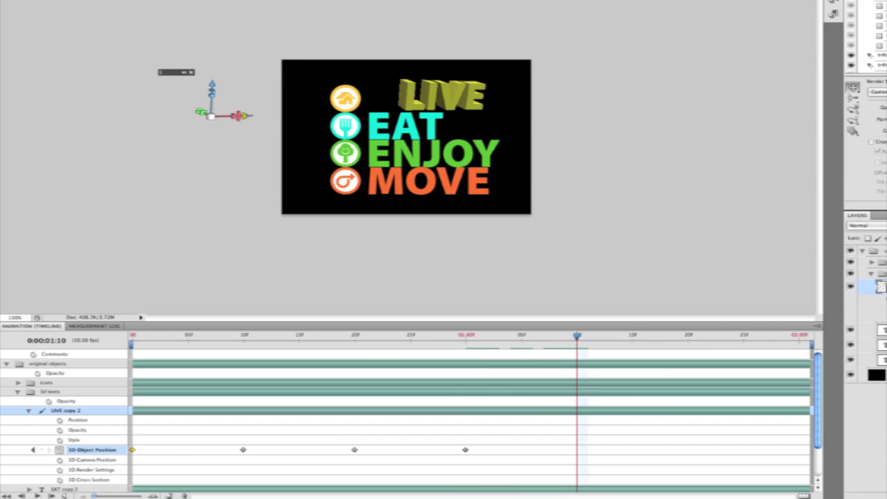
{"action": "left_click_drag", "start_coordinate": [239, 116], "coordinate": [298, 108]}
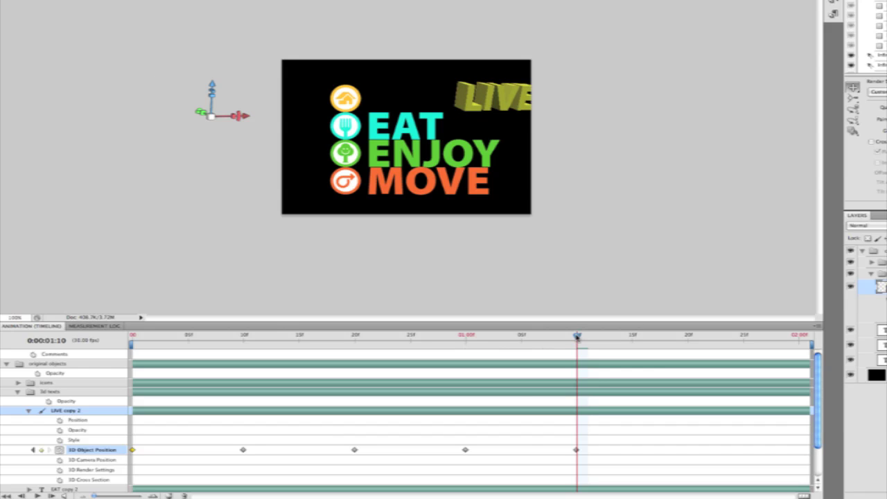
{"action": "left_click_drag", "start_coordinate": [577, 336], "coordinate": [135, 344]}
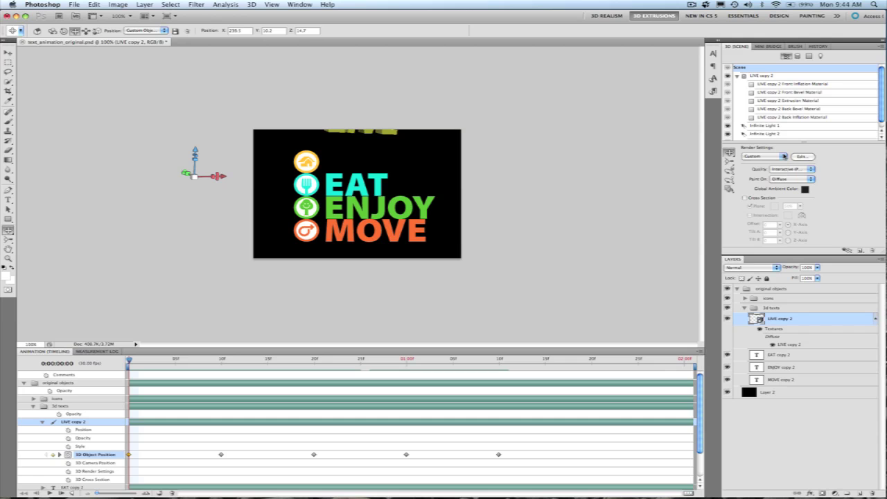
{"action": "left_click", "coordinate": [804, 157]}
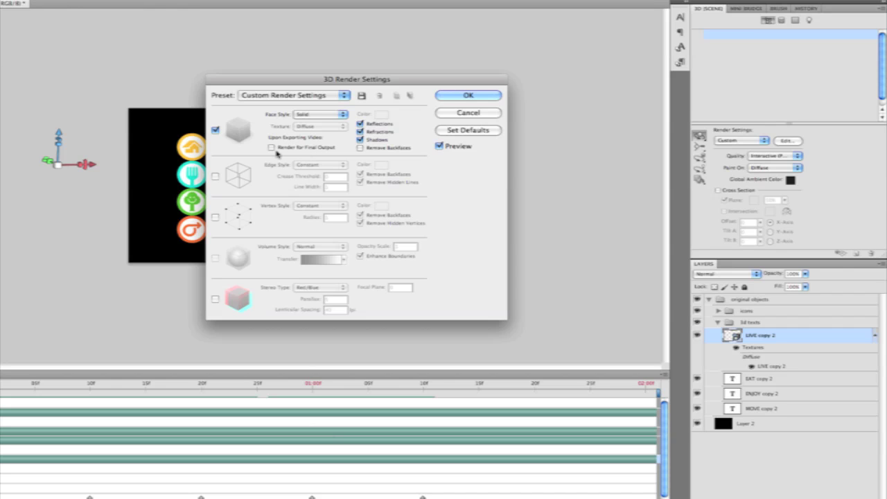
{"action": "left_click", "coordinate": [271, 148]}
{"action": "left_click", "coordinate": [481, 113]}
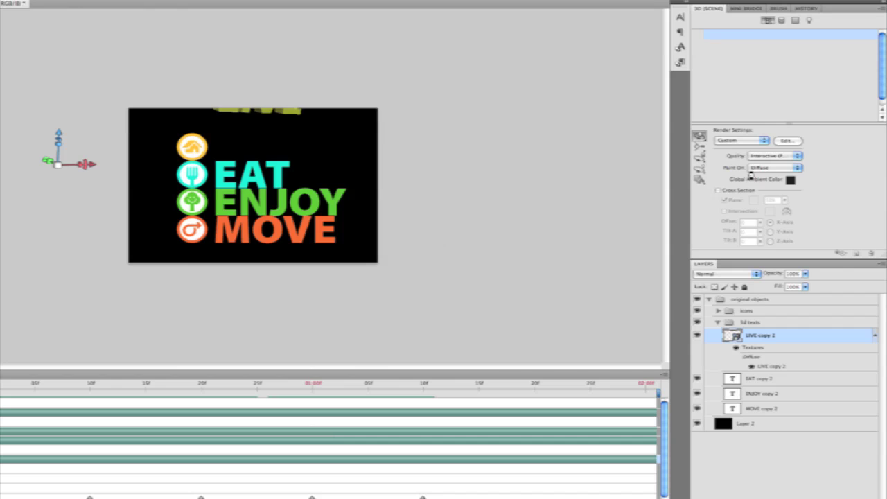
{"action": "left_click", "coordinate": [799, 156]}
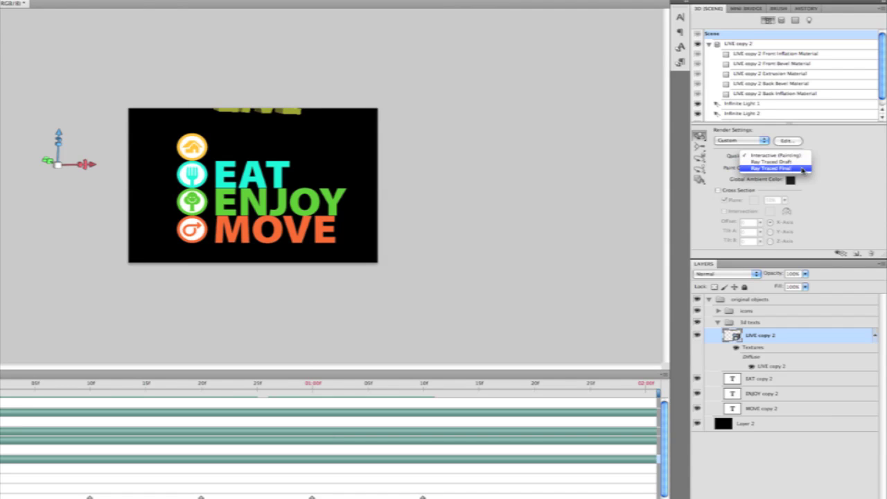
{"action": "left_click", "coordinate": [824, 177]}
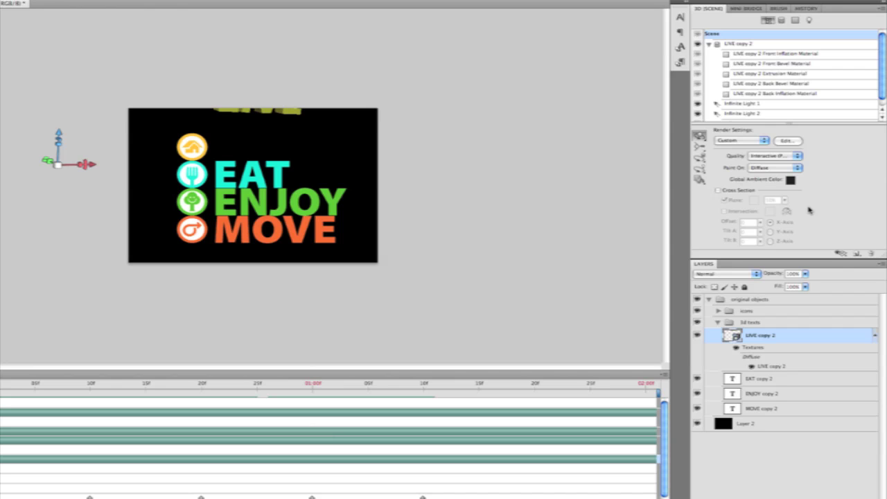